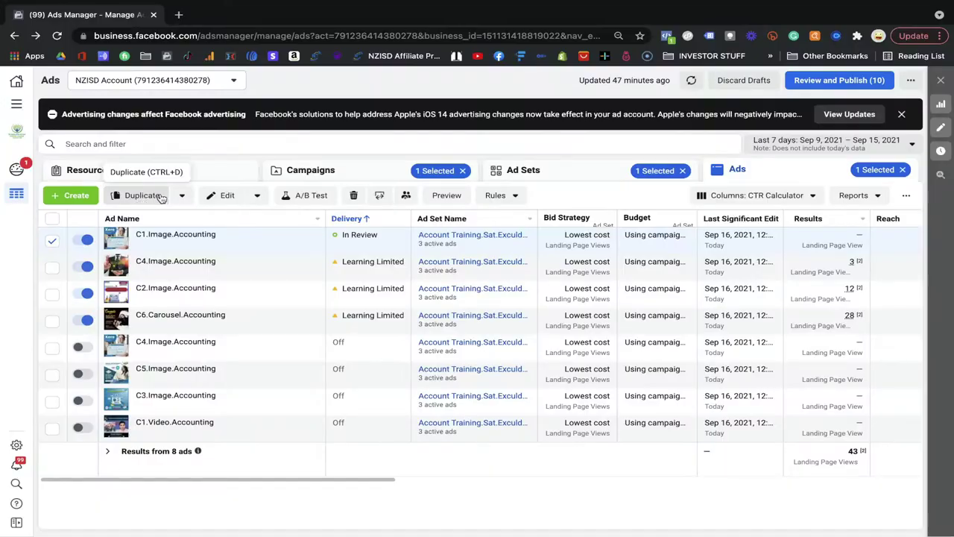
Quick-duplicate the C1.Image.Accounting ad to create a C1.Image.Accounting - Copy draft
left_click(181, 195)
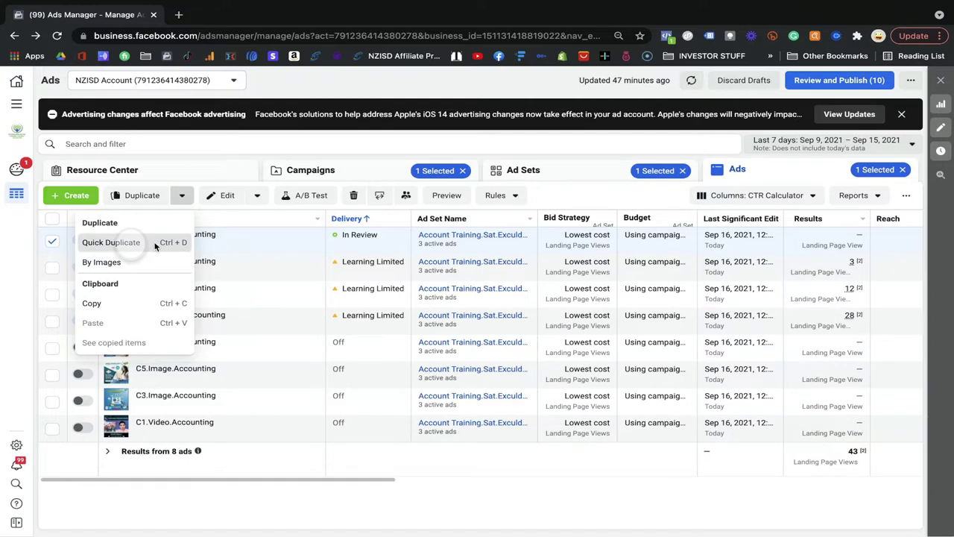
left_click(154, 245)
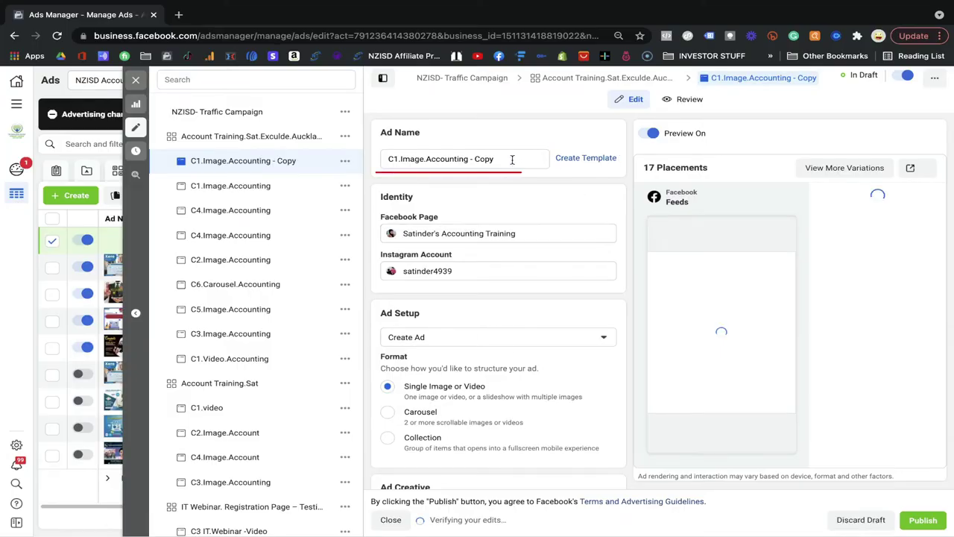
Rename the copied ad from 'C1.Image.Accounting - Copy' to 'C9.Image.Accounting'
triple_click(403, 159)
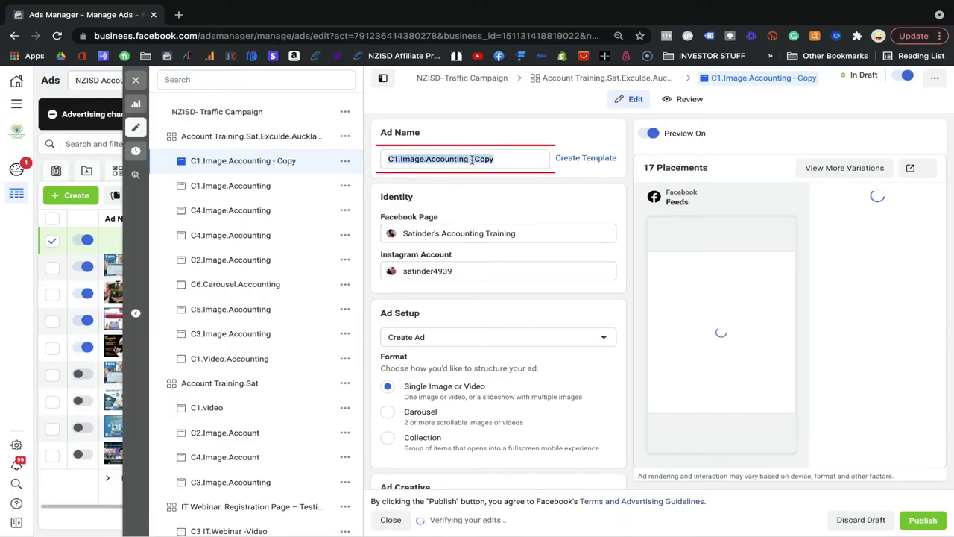
left_click(471, 159)
key("shift+End")
key("BackSpace")
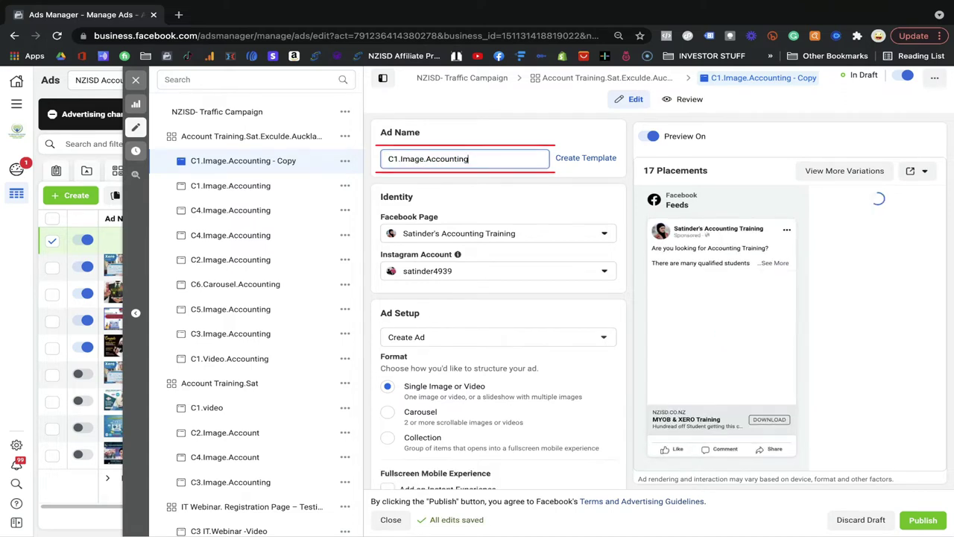
left_click(398, 159)
key("BackSpace")
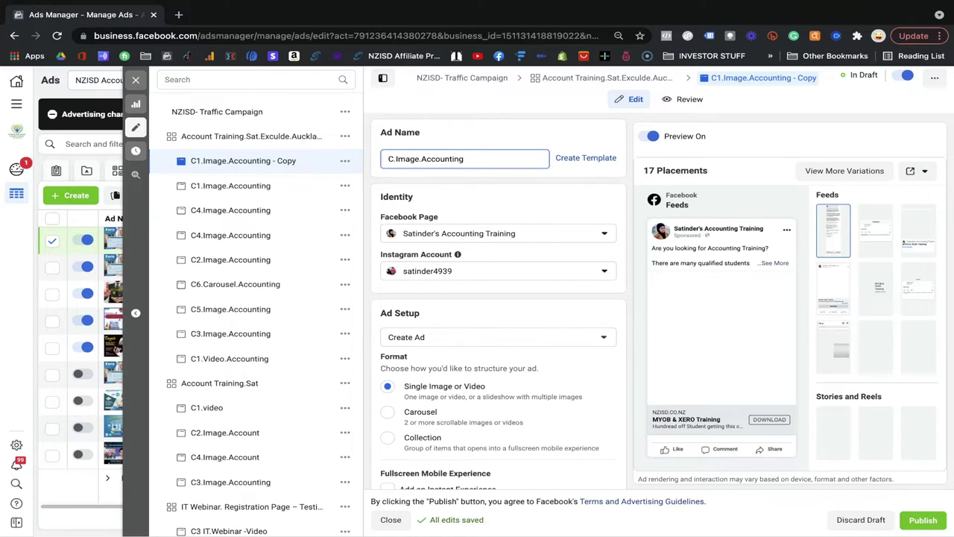
type("9")
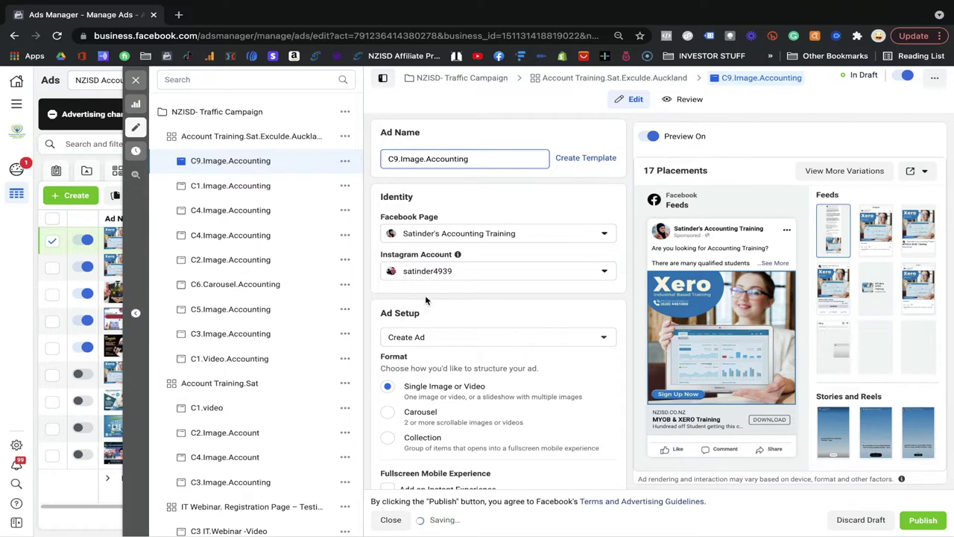
scroll(425, 300, "down", 3)
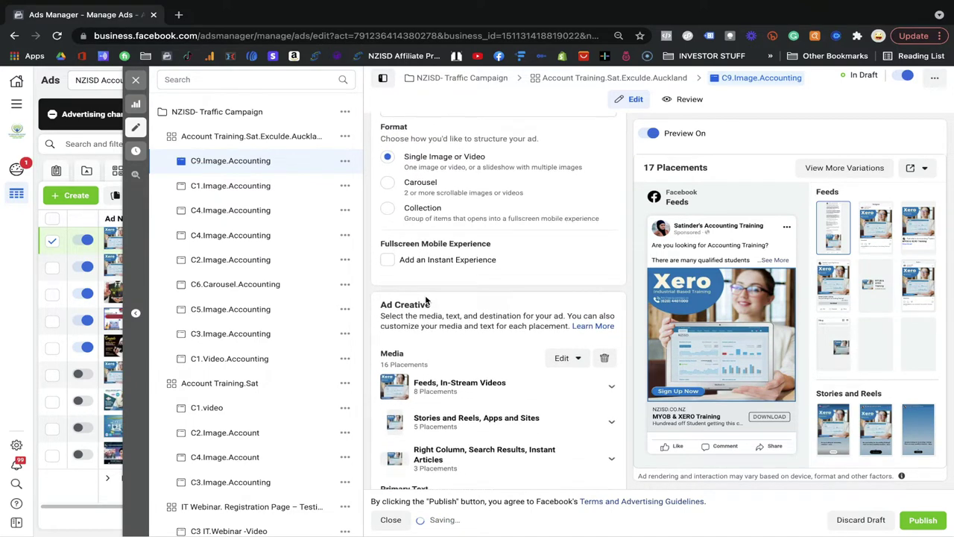
scroll(425, 300, "down", 1)
scroll(425, 296, "down", 4)
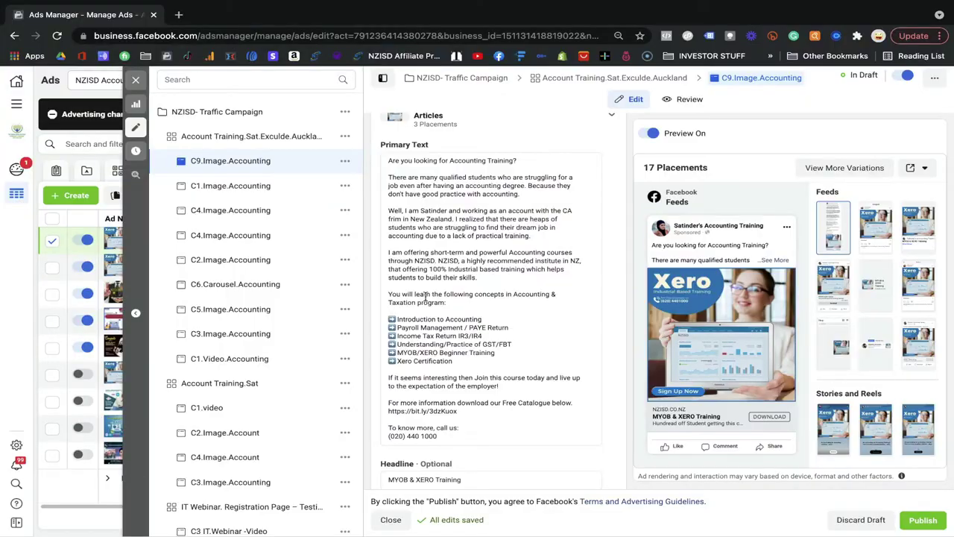
scroll(425, 296, "down", 5)
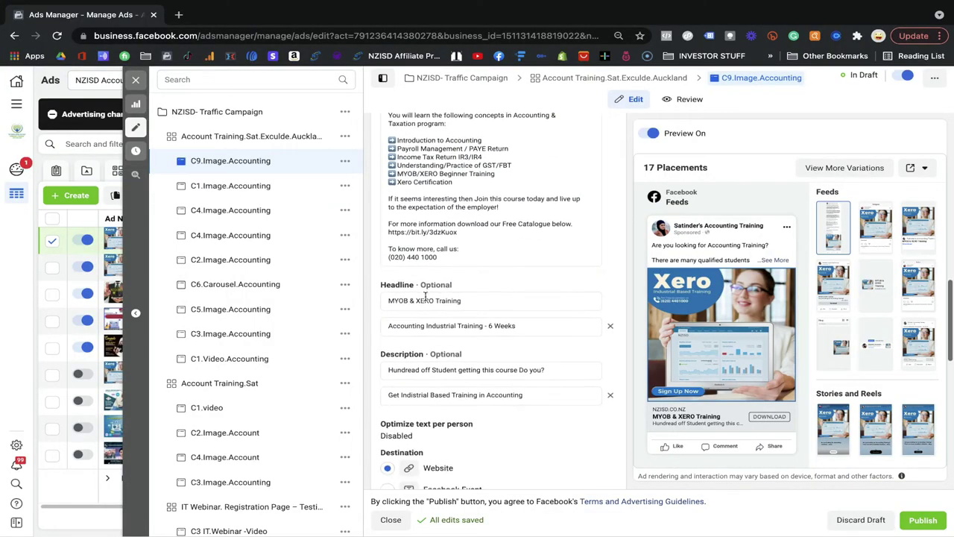
scroll(425, 296, "up", 6)
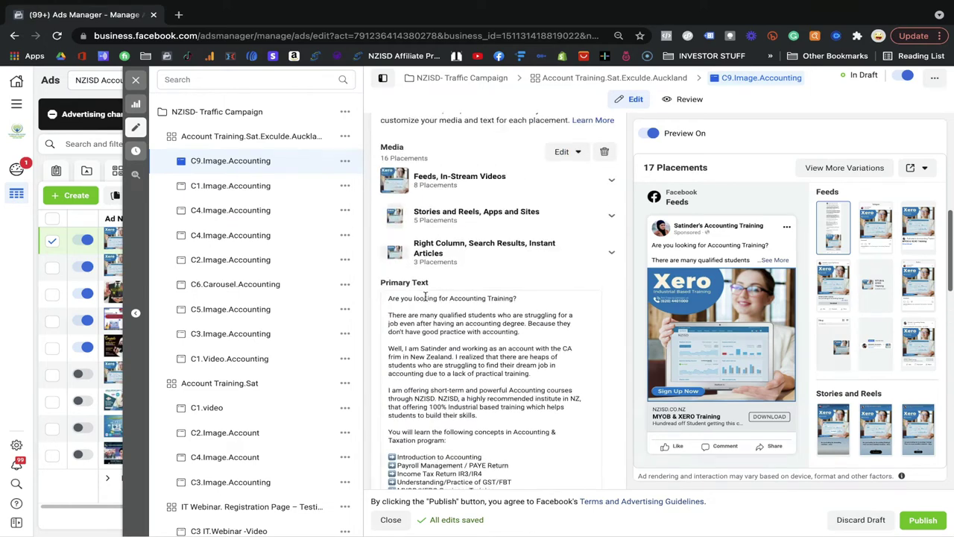
scroll(425, 296, "up", 1)
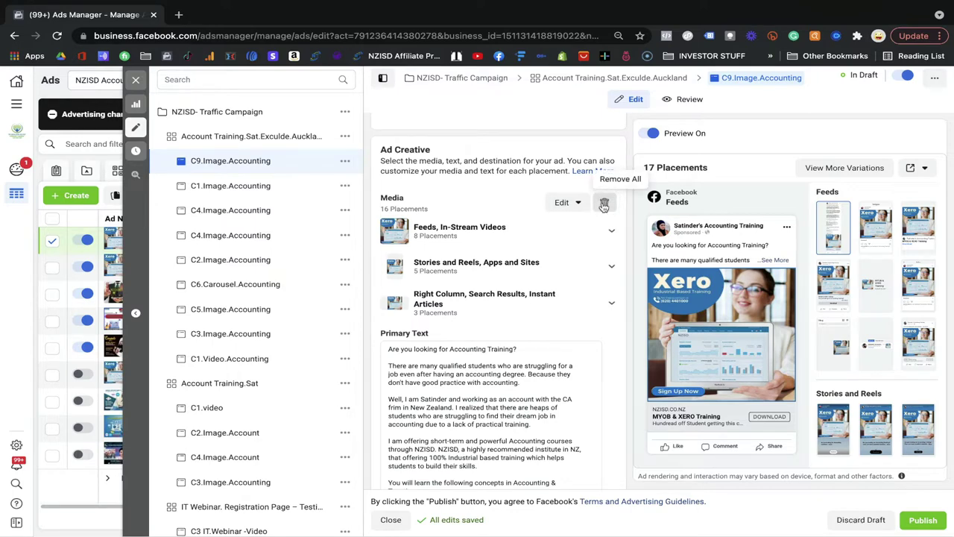
Remove all existing media from the C9 ad and choose Add Image from the library
left_click(604, 205)
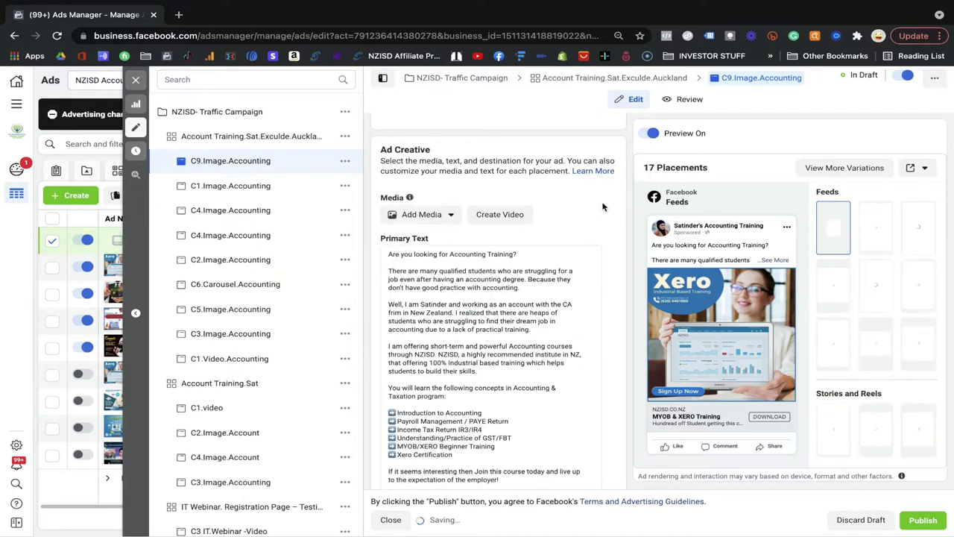
left_click(431, 216)
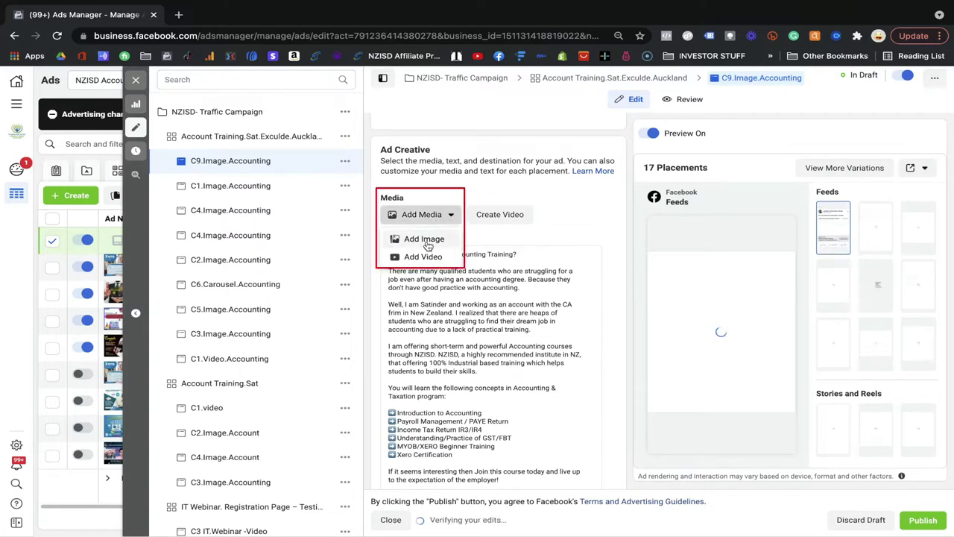
left_click(427, 241)
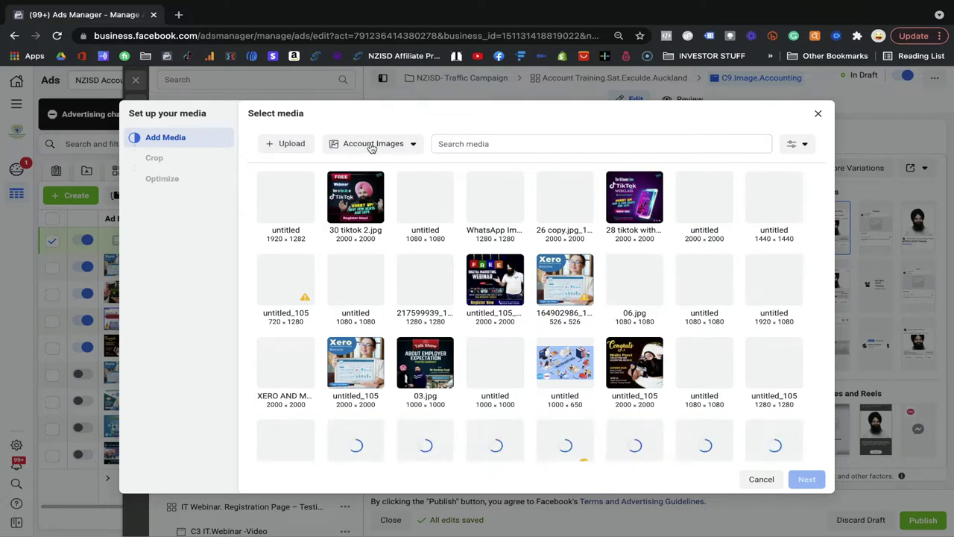
Use the Congrats untitled_105 image as the ad's media, keeping the original crops
scroll(551, 216, "down", 1)
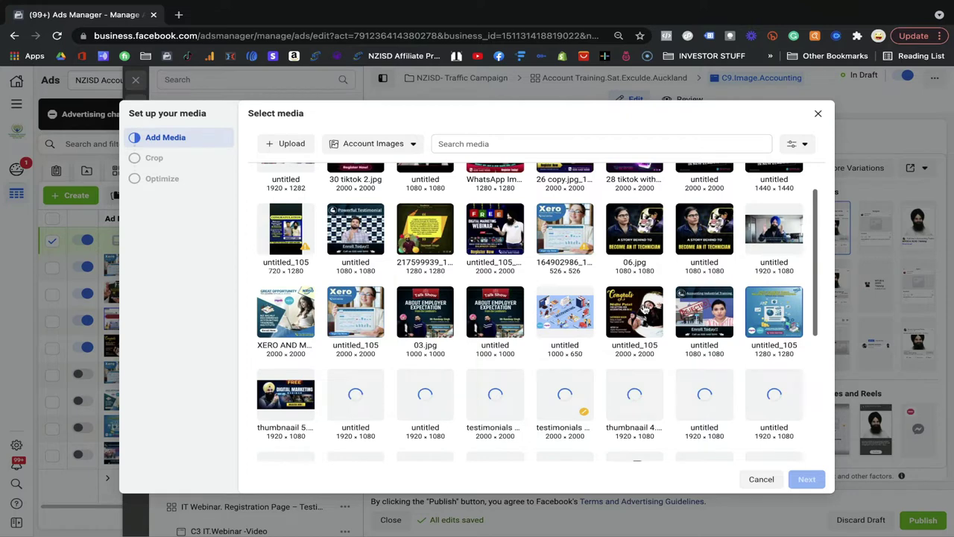
left_click(646, 307)
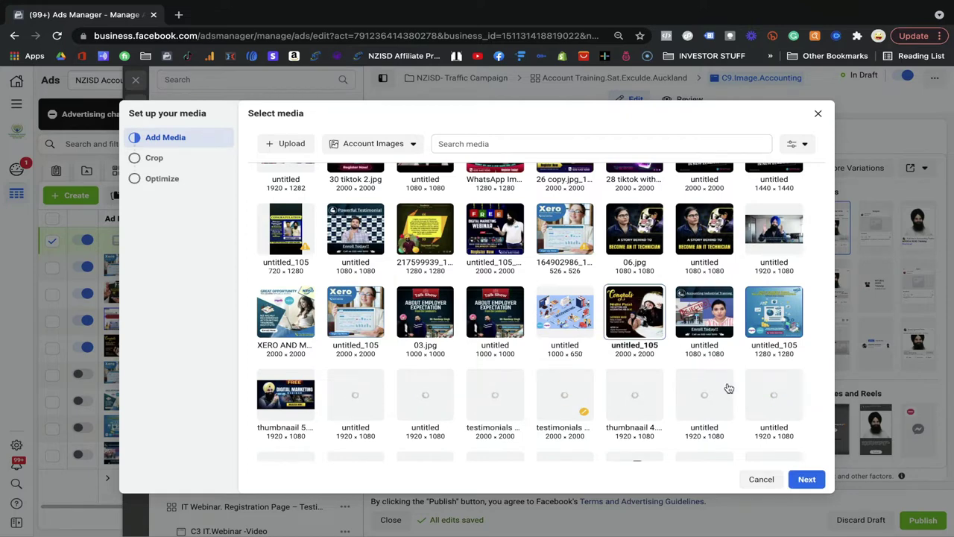
left_click(806, 481)
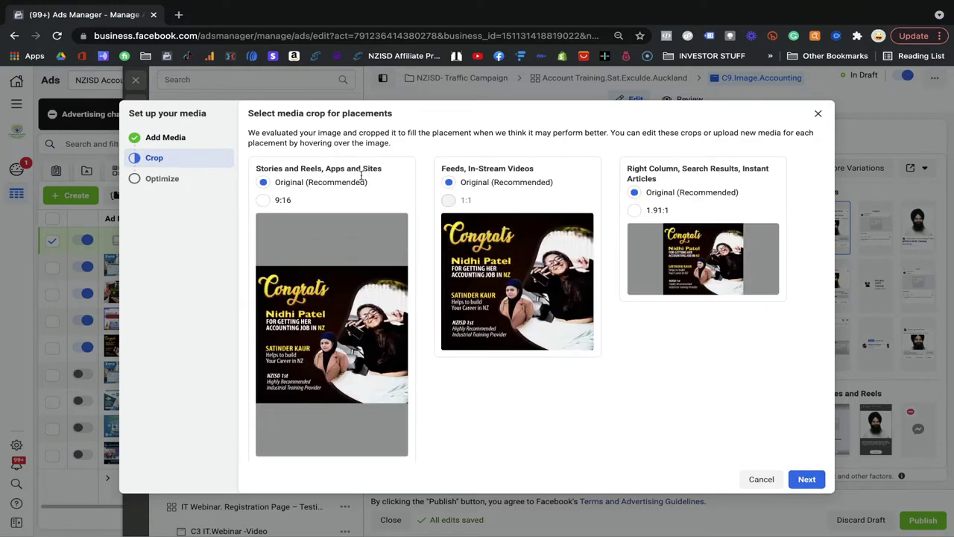
left_click(807, 479)
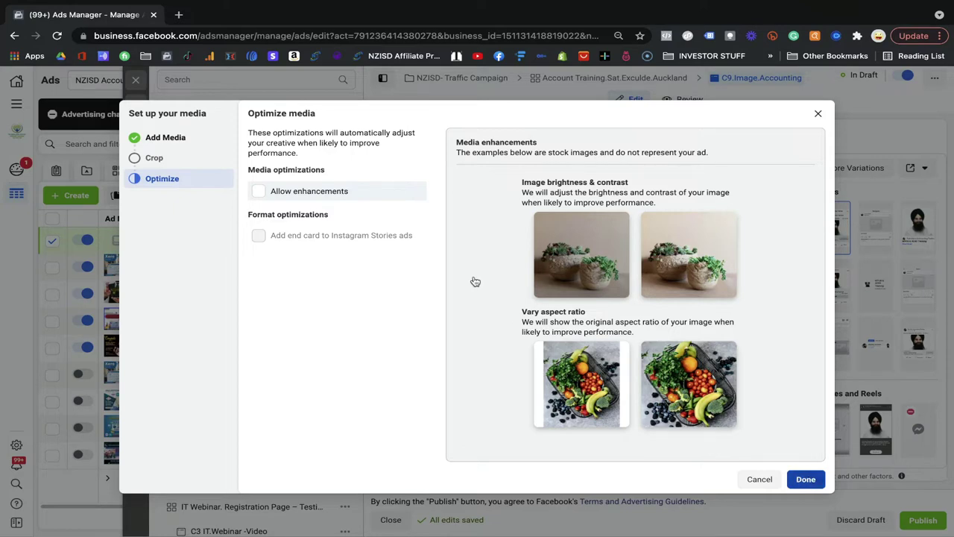
key("Escape")
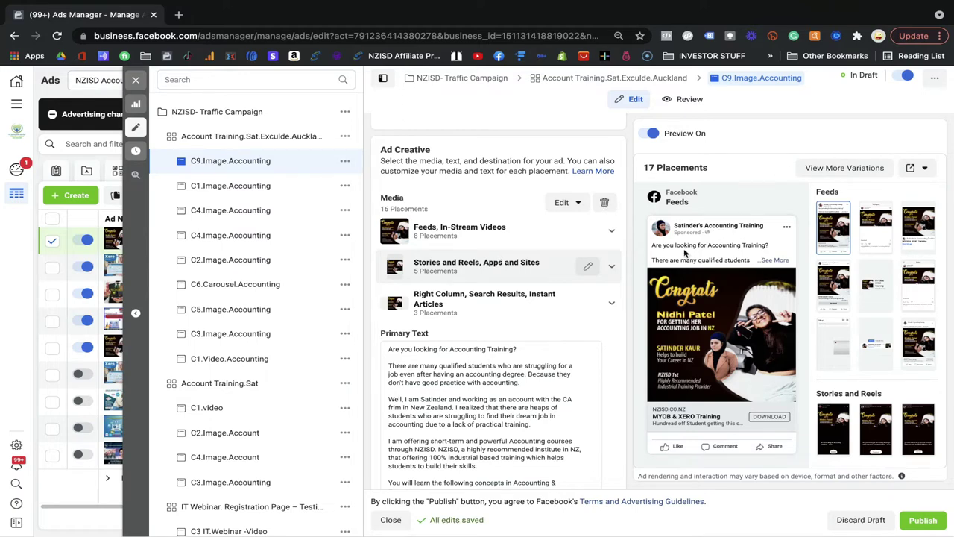
scroll(544, 333, "down", 2)
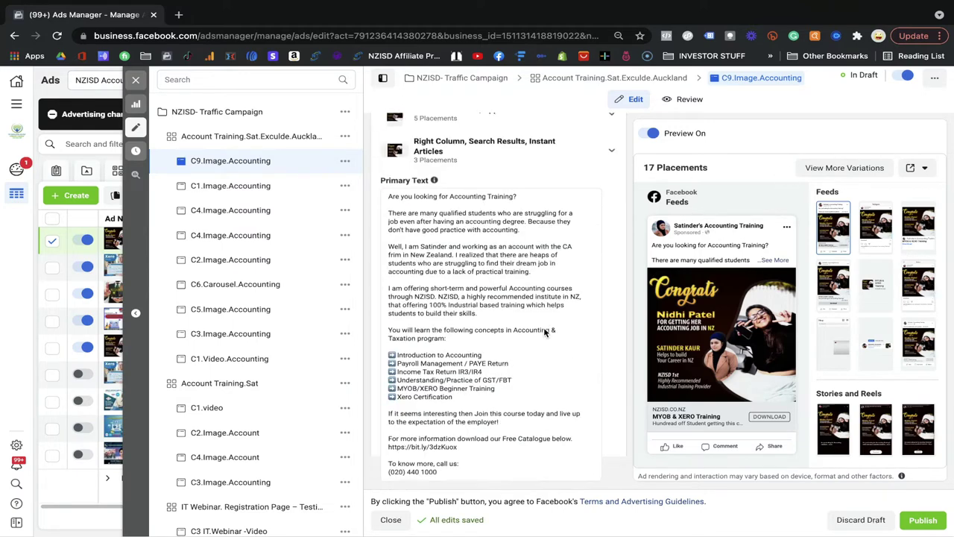
scroll(544, 332, "down", 3)
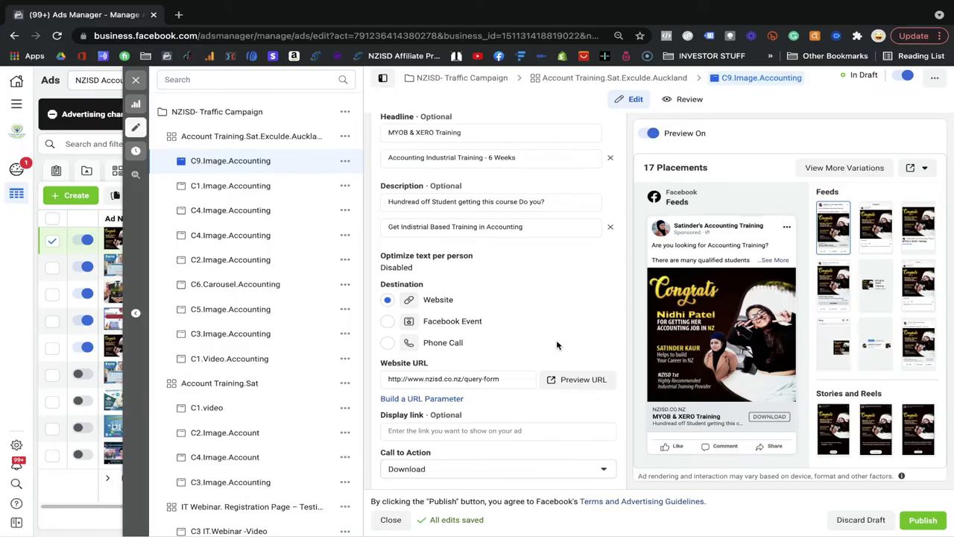
scroll(557, 342, "down", 3)
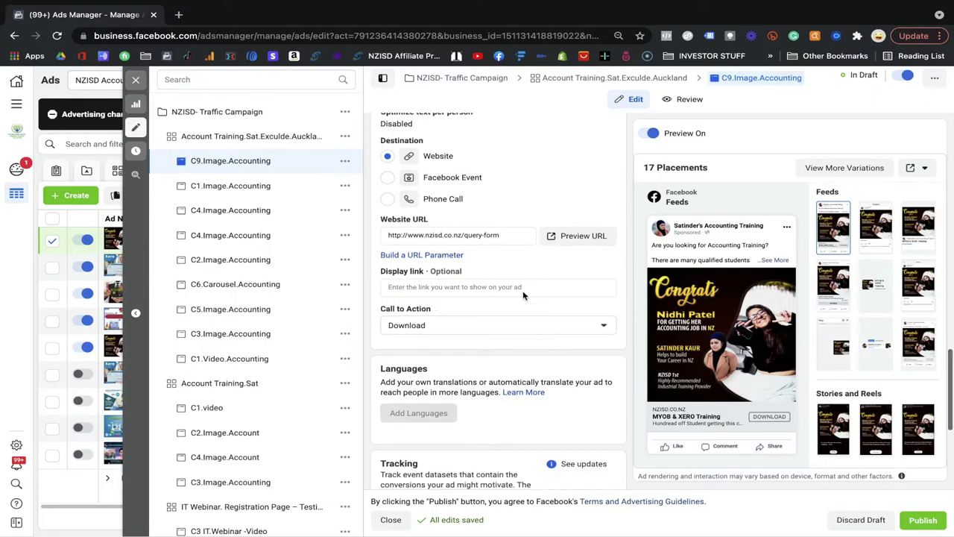
Set the display link to nzisd.co.nz and scroll down to the Tracking settings
left_click(518, 286)
type("nz")
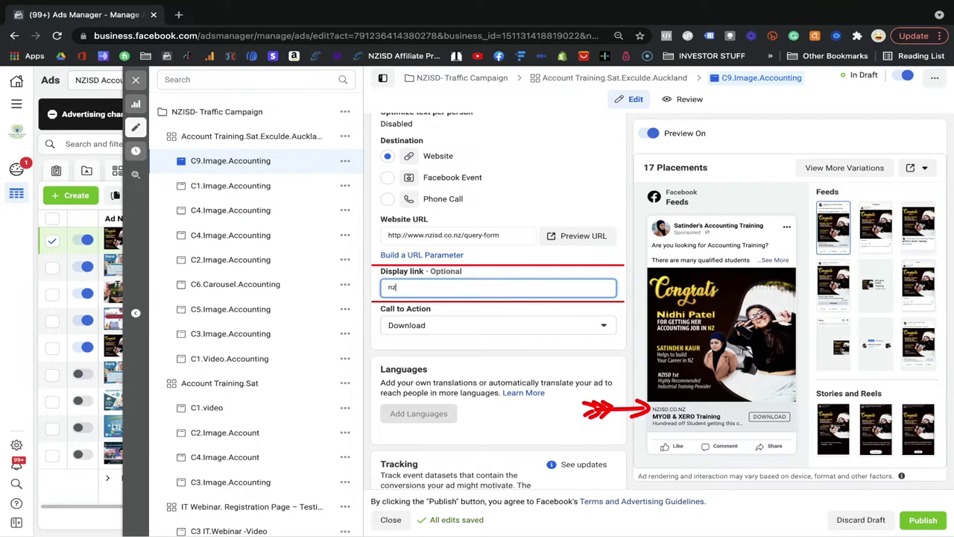
type("isd.co.nz")
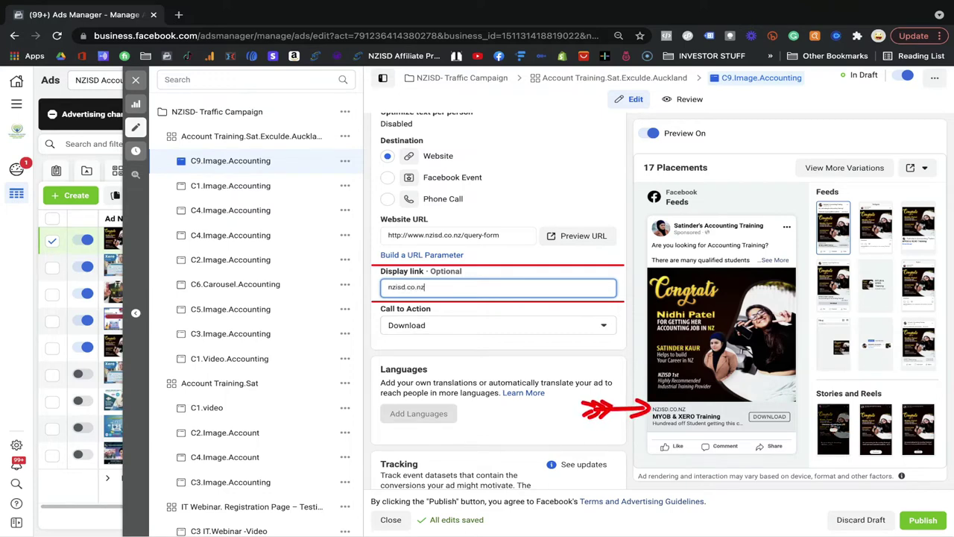
left_click(679, 421)
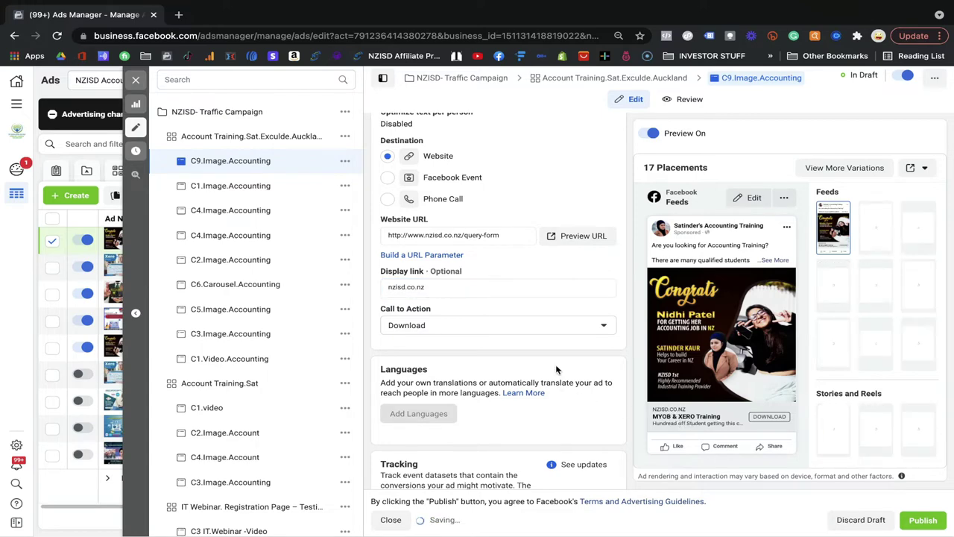
scroll(539, 368, "down", 3)
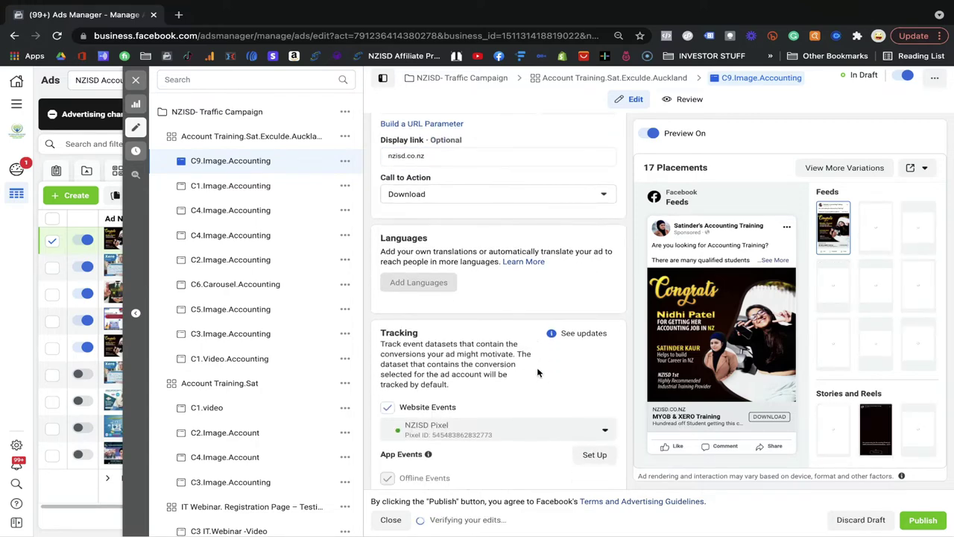
scroll(539, 373, "down", 3)
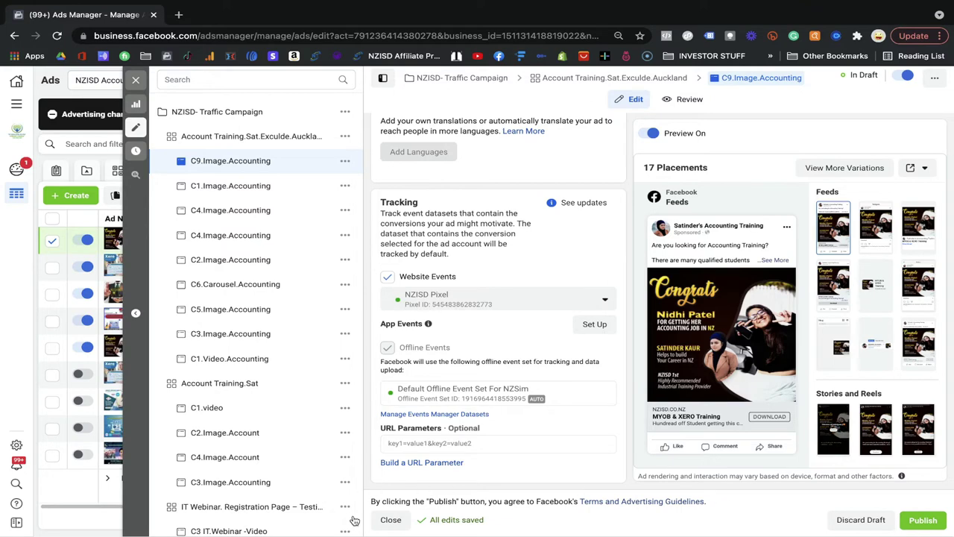
Close the C9 ad editor and toggle the select-all checkbox in the nine-ad table
left_click(390, 520)
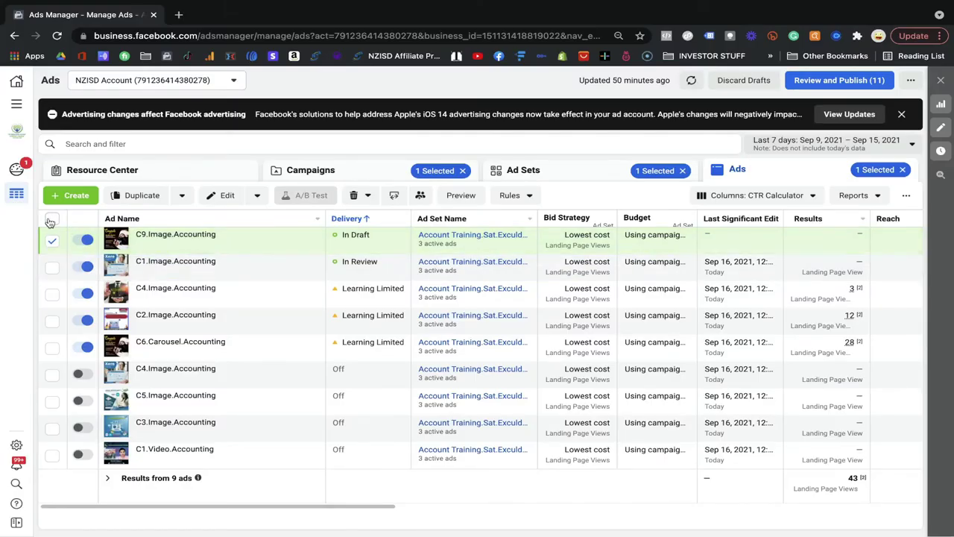
left_click(51, 219)
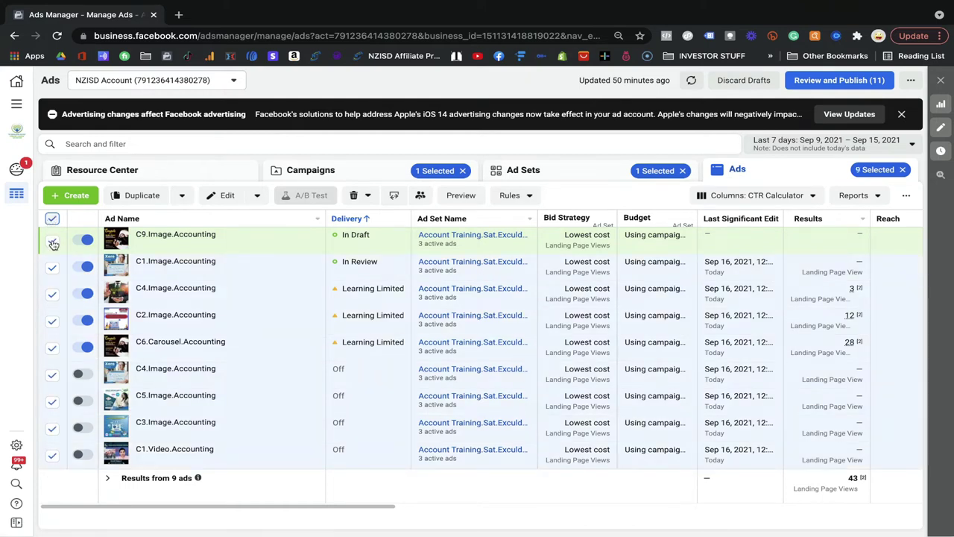
left_click(53, 244)
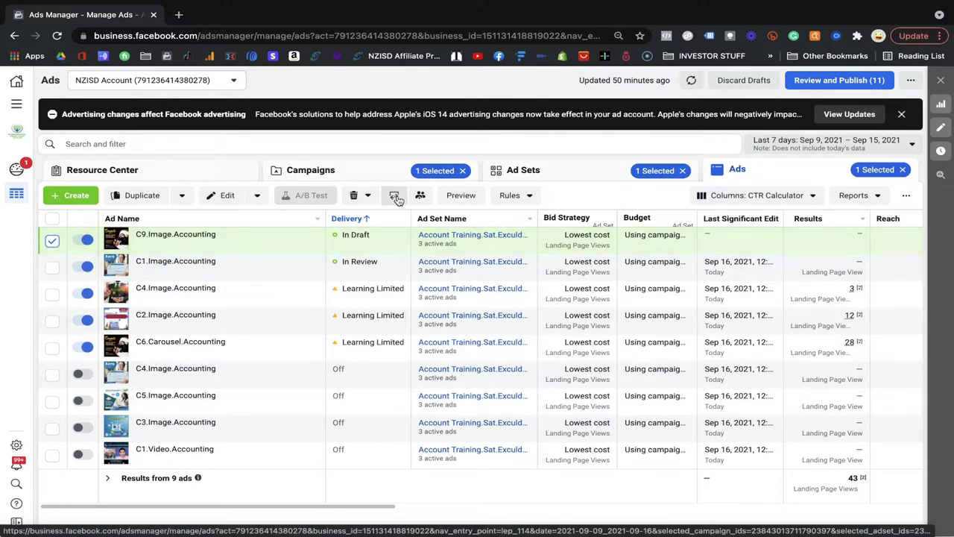
Discard the C9.Image.Accounting draft via Discard Draft and confirm it
left_click(366, 196)
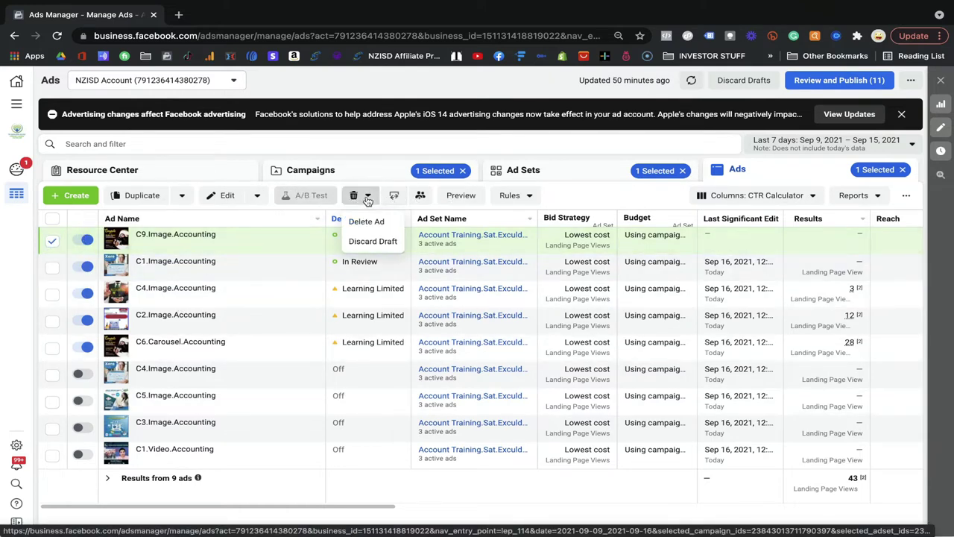
left_click(367, 242)
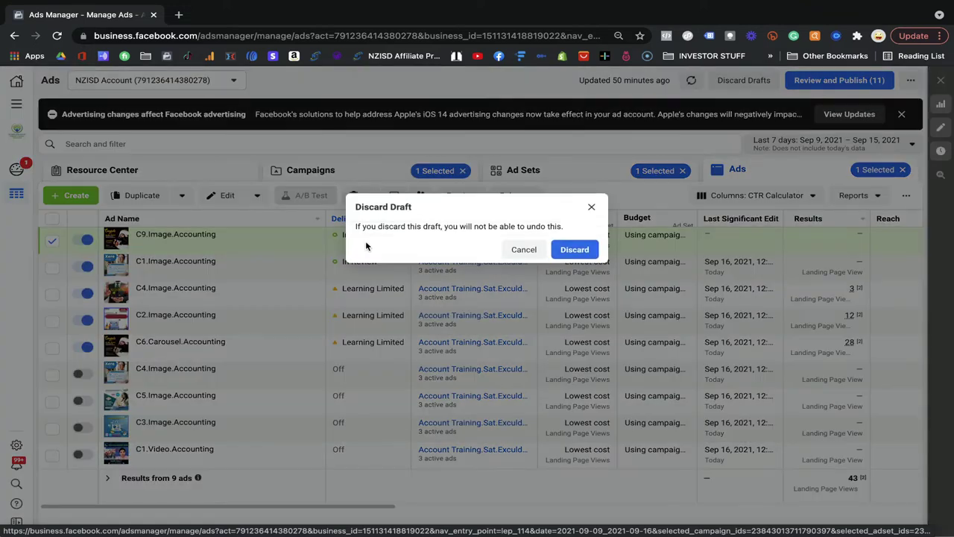
left_click(573, 251)
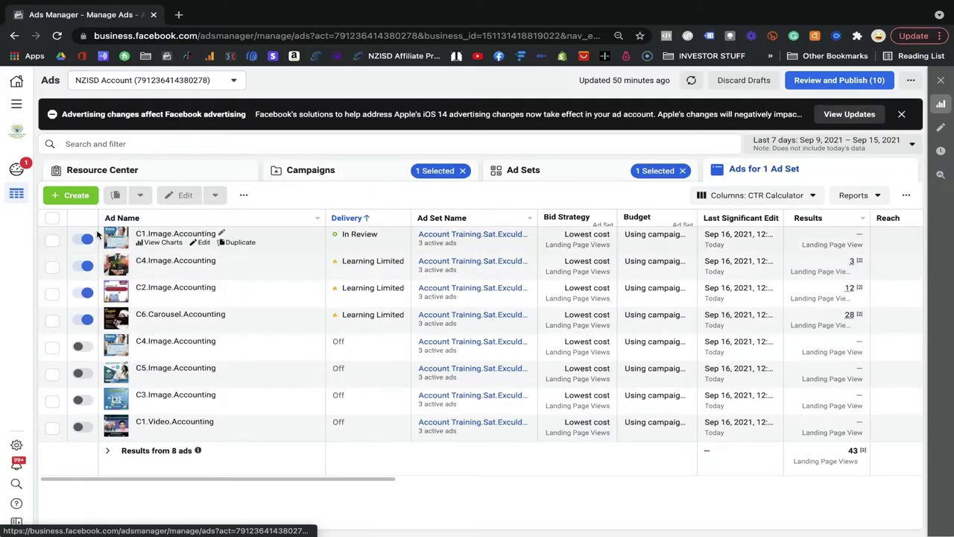
Select the C1.Image.Accounting row and bring up its Duplicate options
left_click(52, 240)
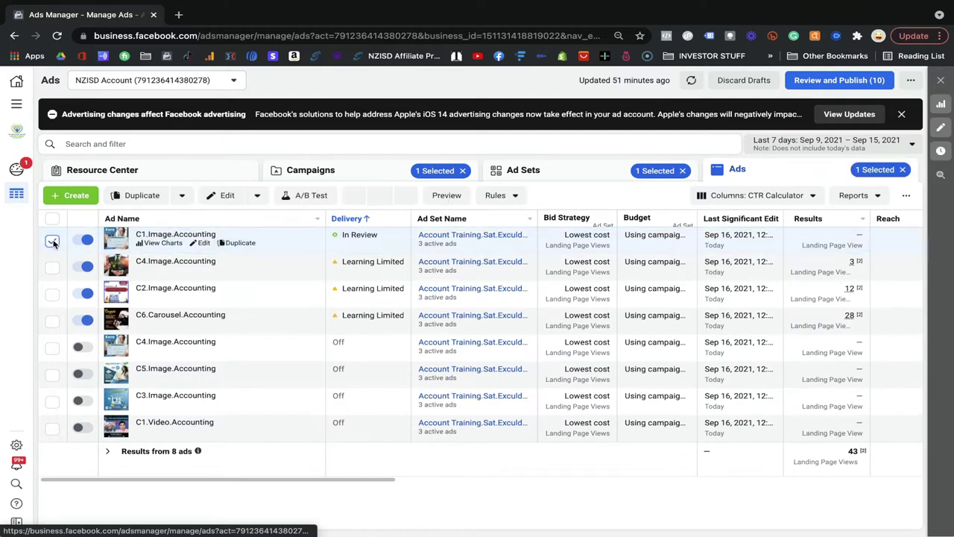
left_click(140, 198)
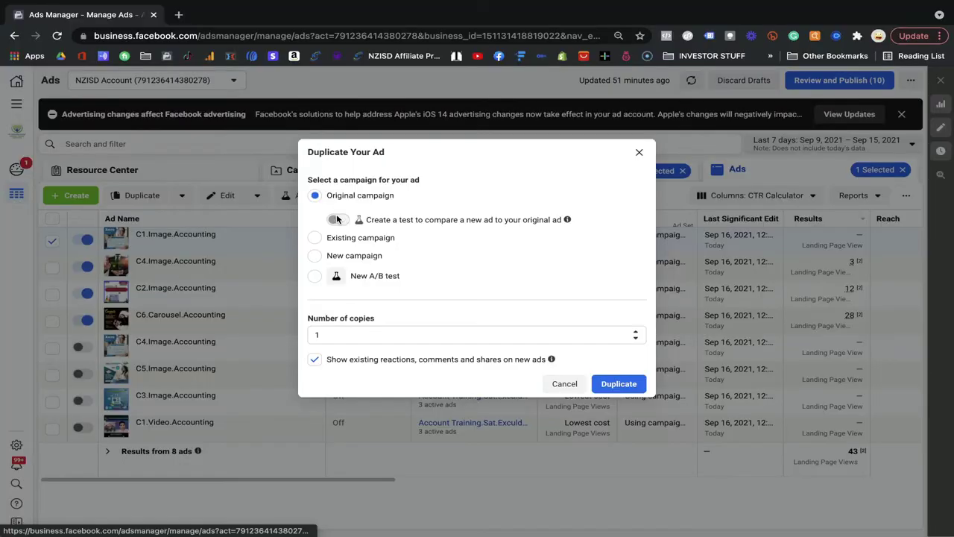
mouse_move(340, 220)
Target the existing campaign NZISD - Brand Awareness.Retargeting.Webinar and list its ad sets
left_click(315, 237)
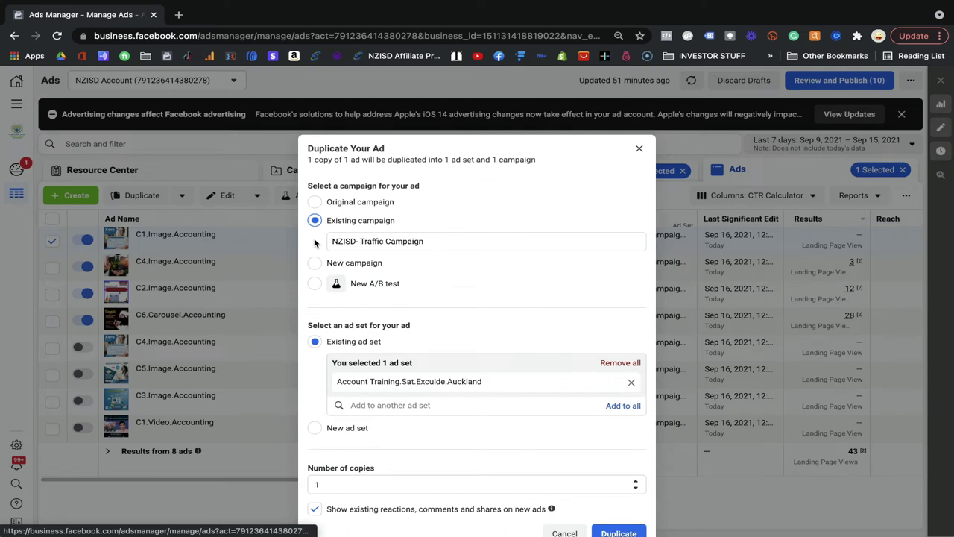
left_click_drag(409, 241, 361, 241)
key("BackSpace")
key("BackSpace")
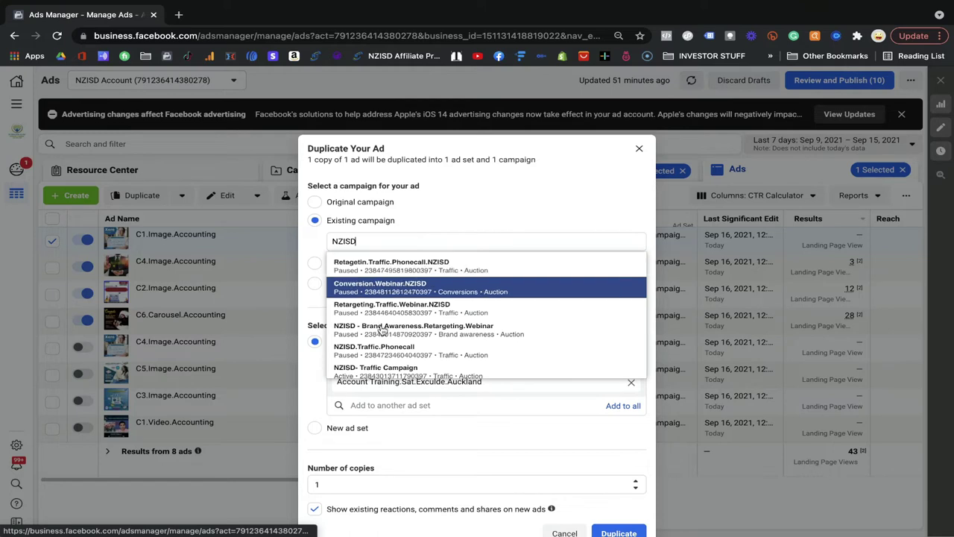
key("BackSpace")
key("BackSpace")
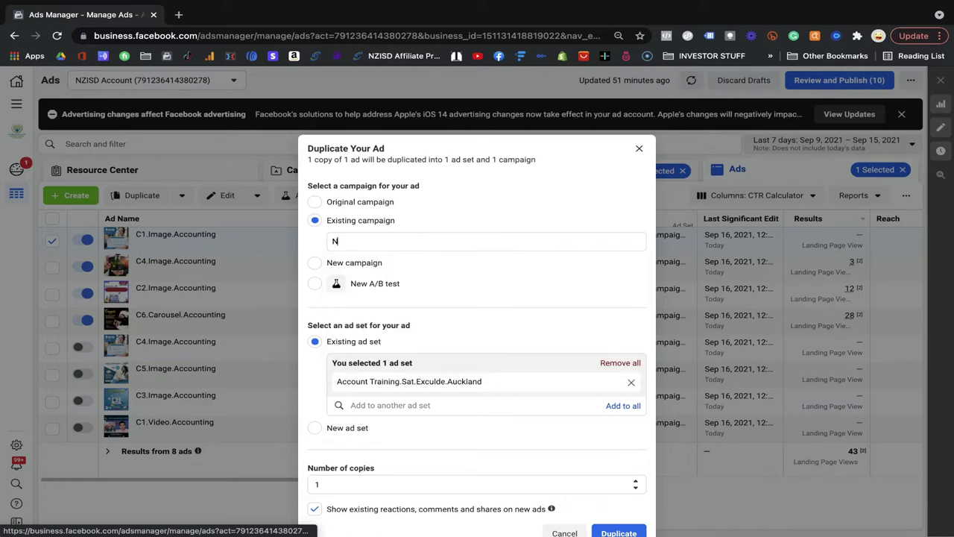
key("BackSpace")
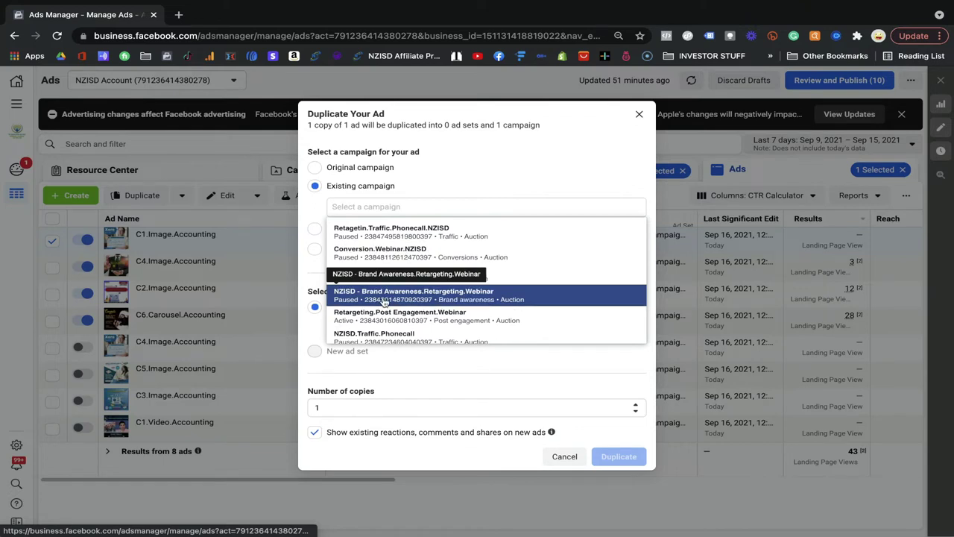
left_click(384, 297)
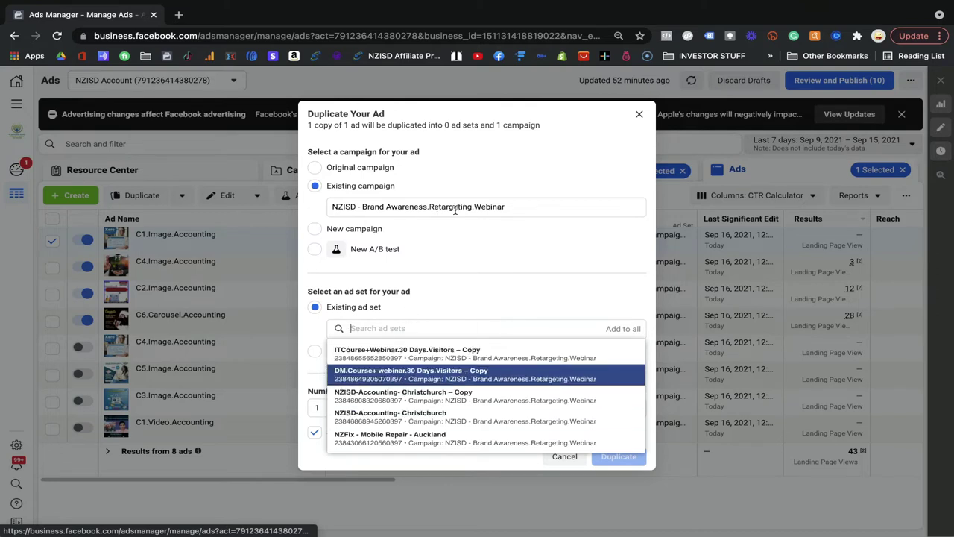
left_click_drag(375, 209, 477, 210)
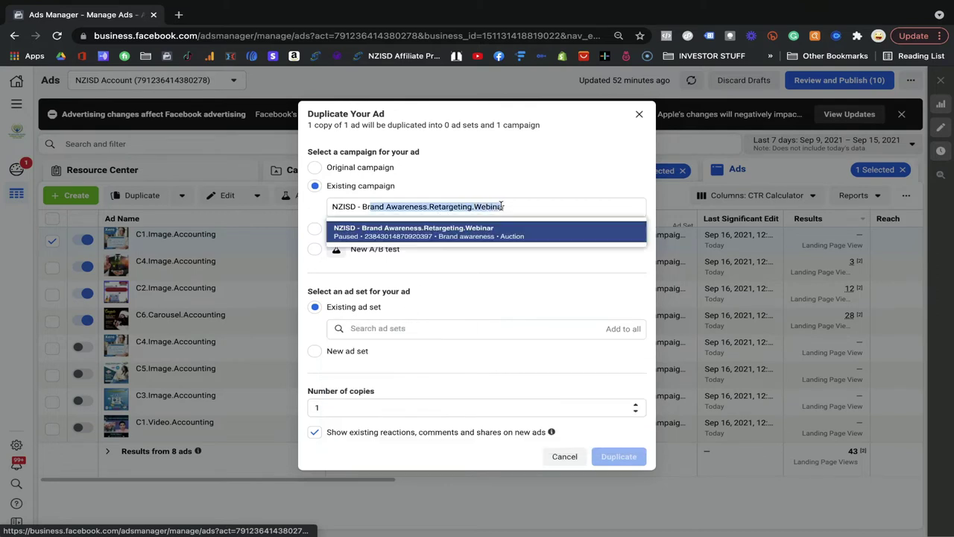
left_click(523, 193)
left_click(503, 210)
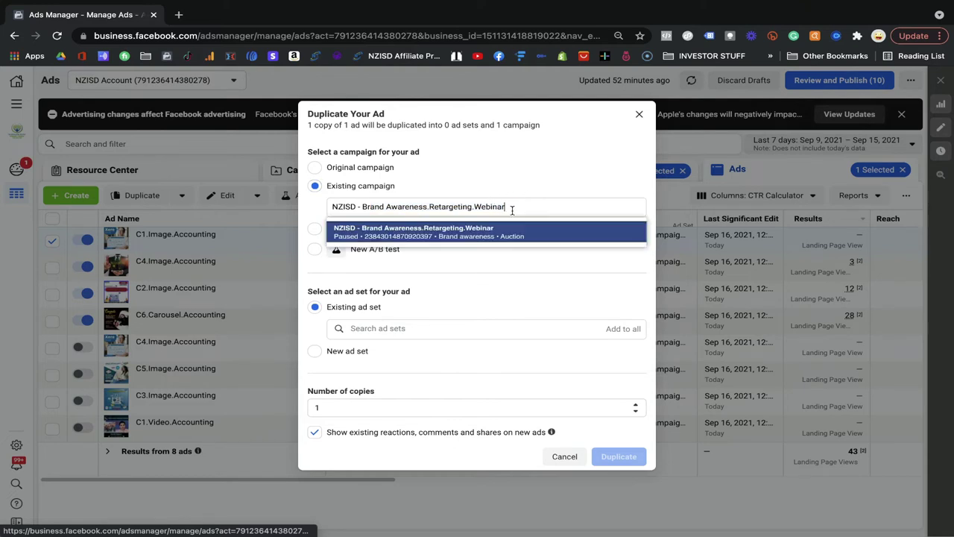
left_click(517, 188)
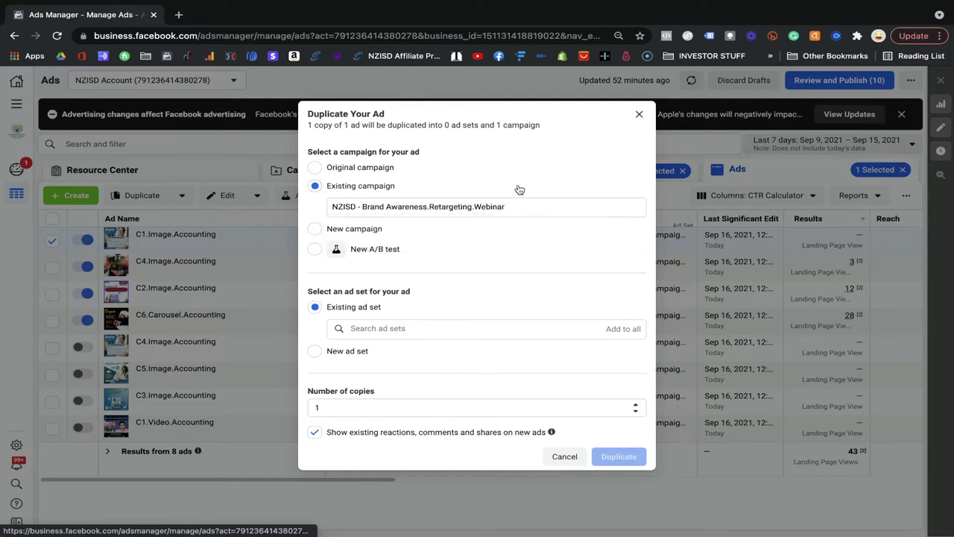
left_click(400, 331)
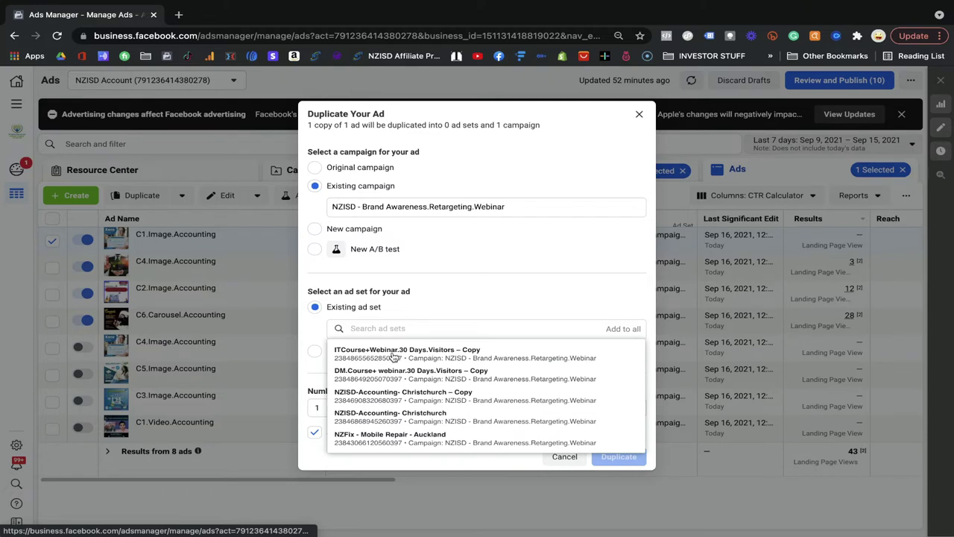
Choose existing ad set NZISD-Accounting- Christchurch – Copy, keeping existing reactions, comments and shares
left_click(390, 396)
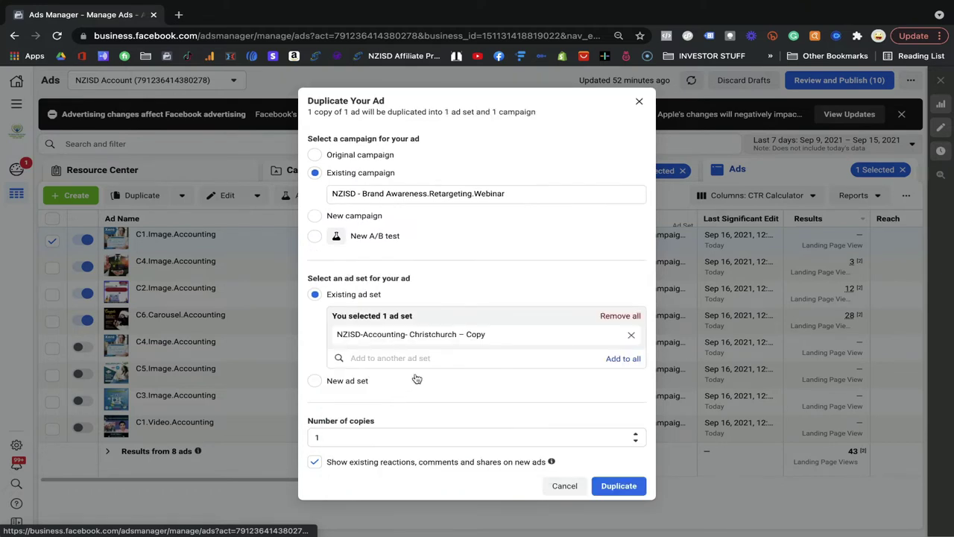
left_click(318, 383)
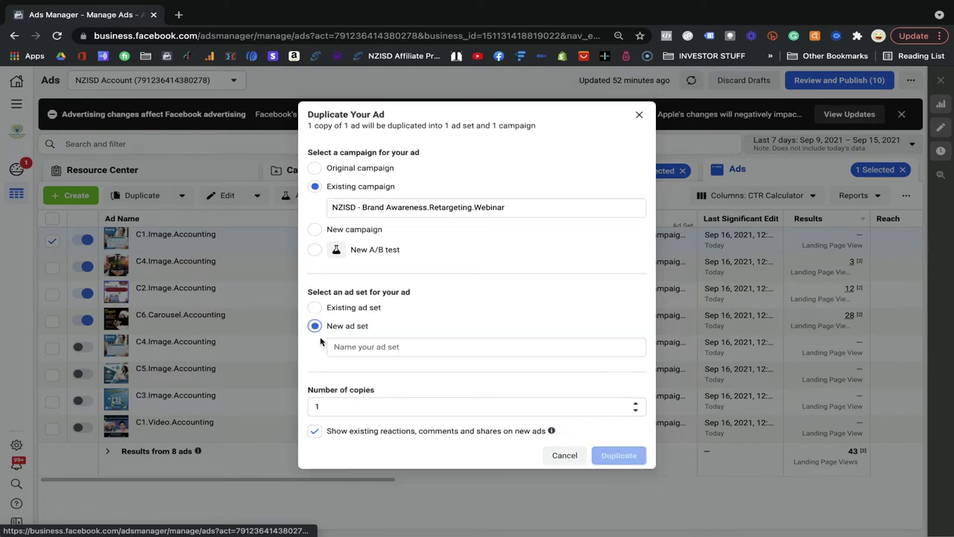
left_click(316, 308)
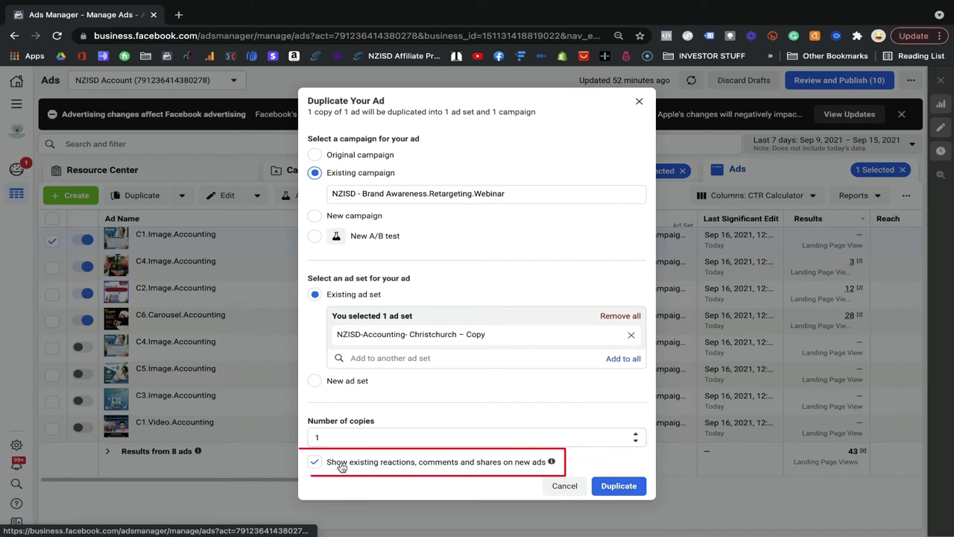
left_click_drag(377, 467, 460, 468)
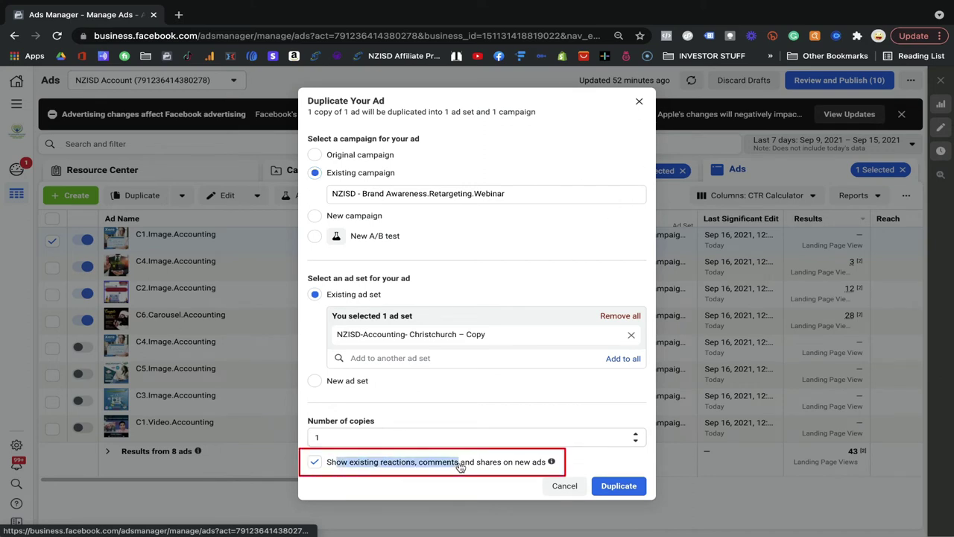
left_click_drag(529, 465, 494, 470)
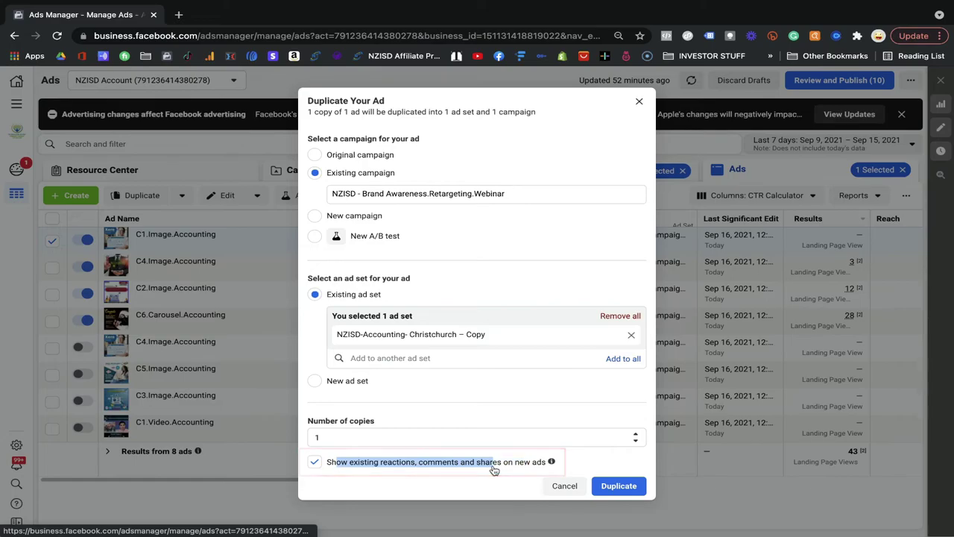